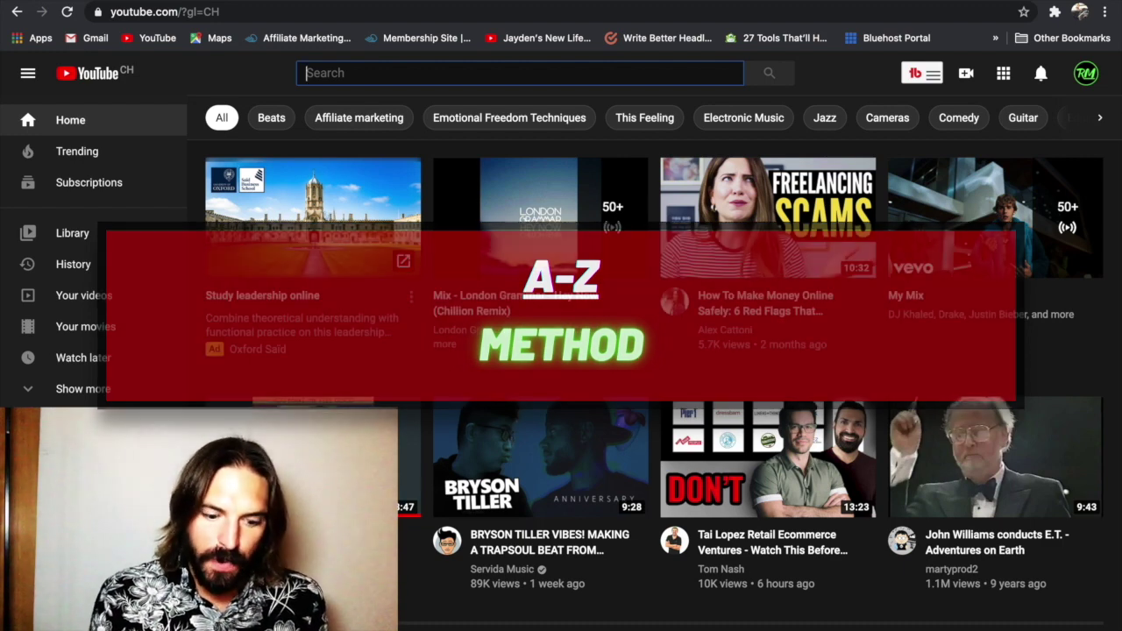
Look up search suggestions for "cbd oil" alone and followed in turn by the letters a, b, c and d.
type("cbd ")
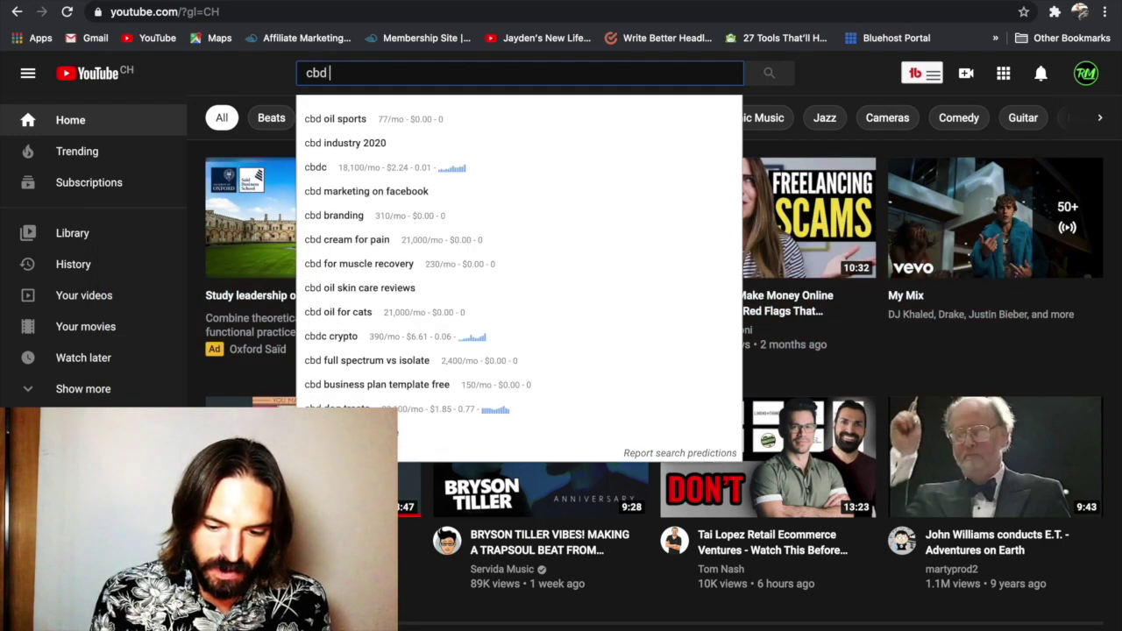
type("oil")
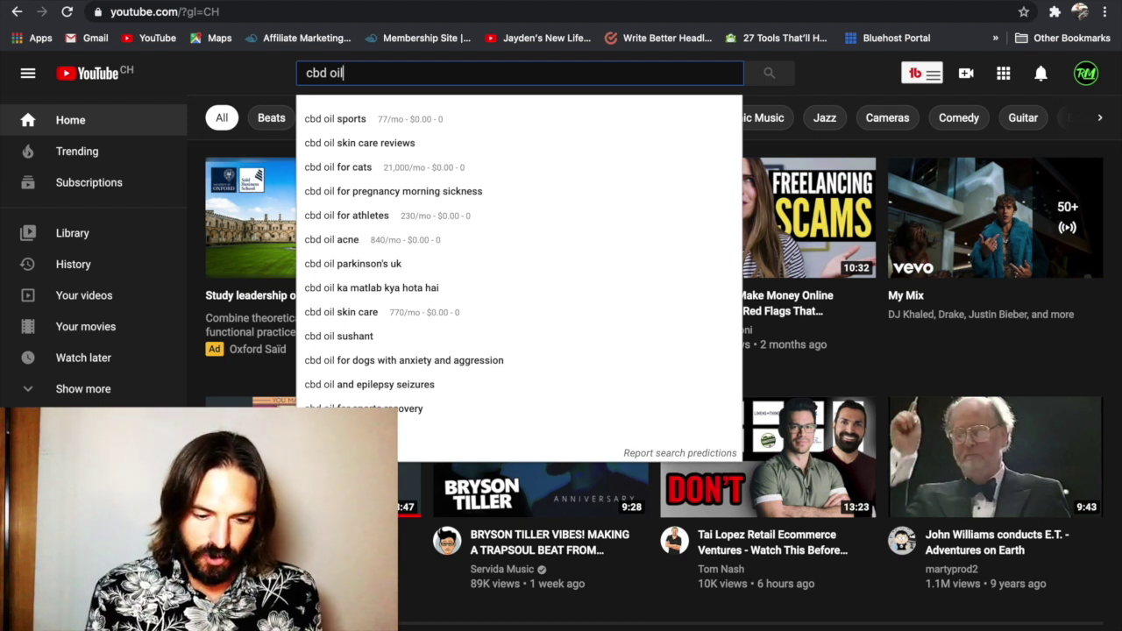
type("a")
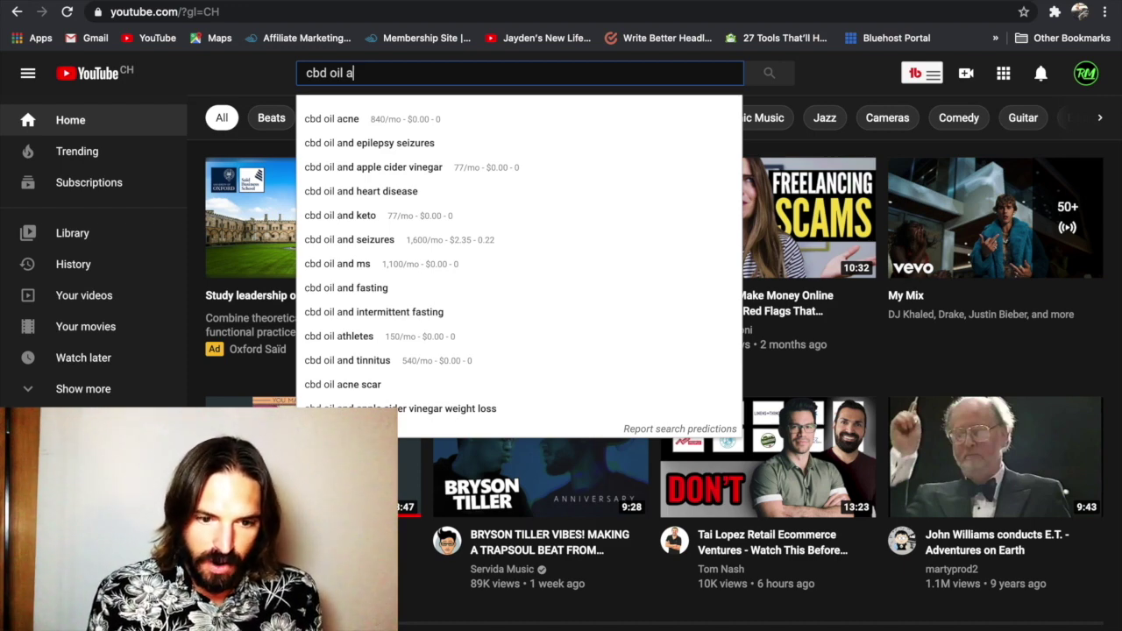
key("BackSpace")
type("b")
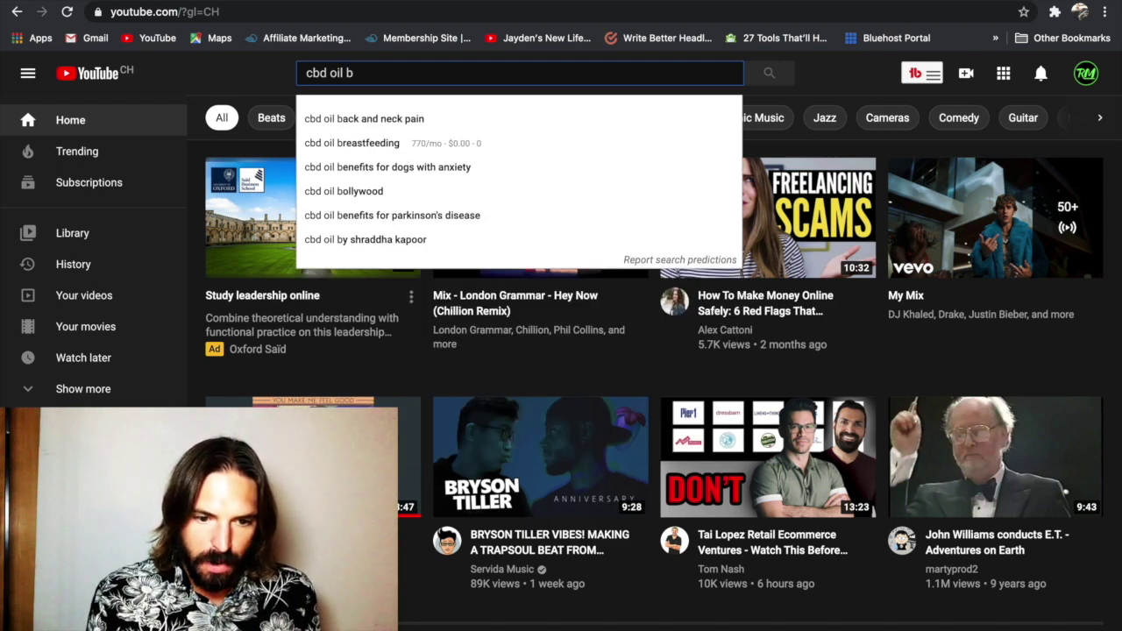
key("BackSpace")
type("c")
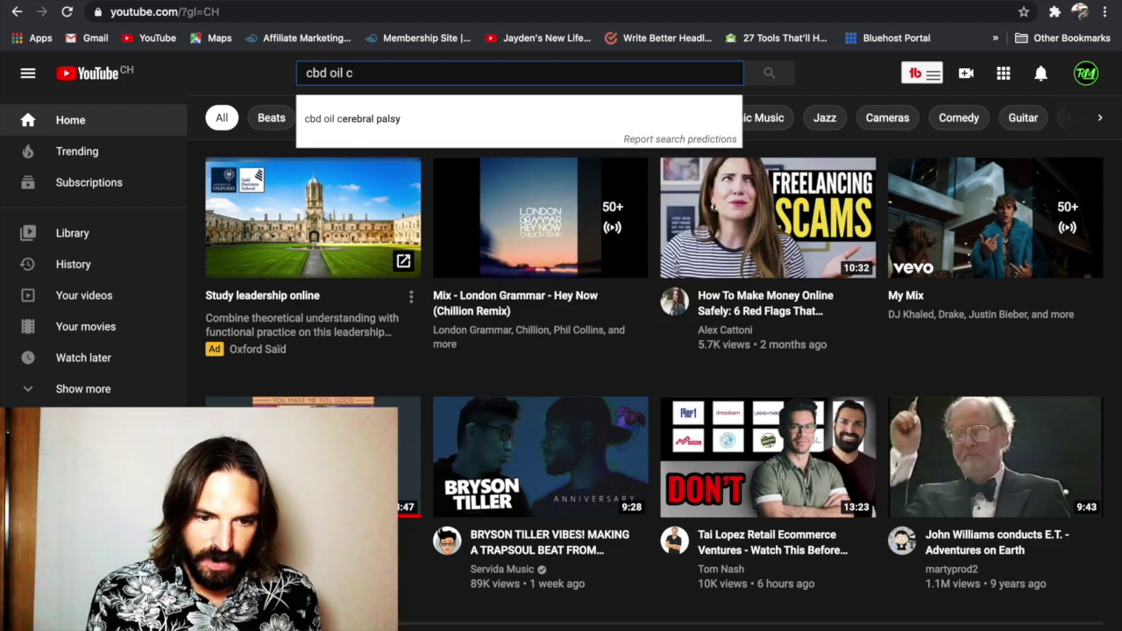
key("BackSpace")
type("d")
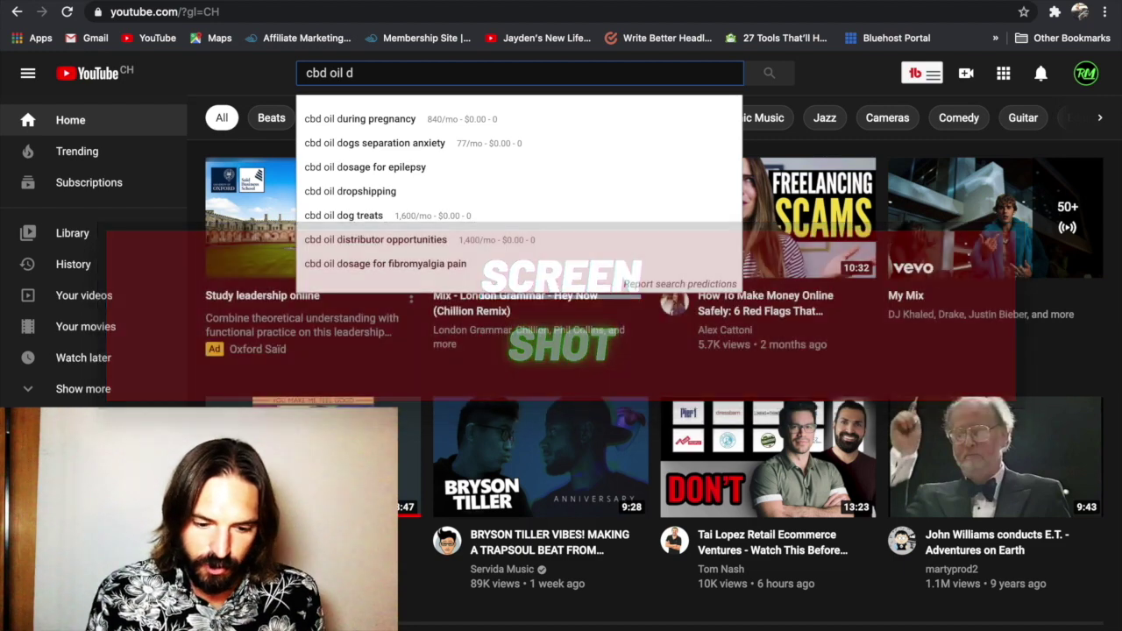
Look up search suggestions for "cbd oil" followed in turn by the letters e, f, g and h.
key("BackSpace")
type("e")
key("BackSpace")
type("f")
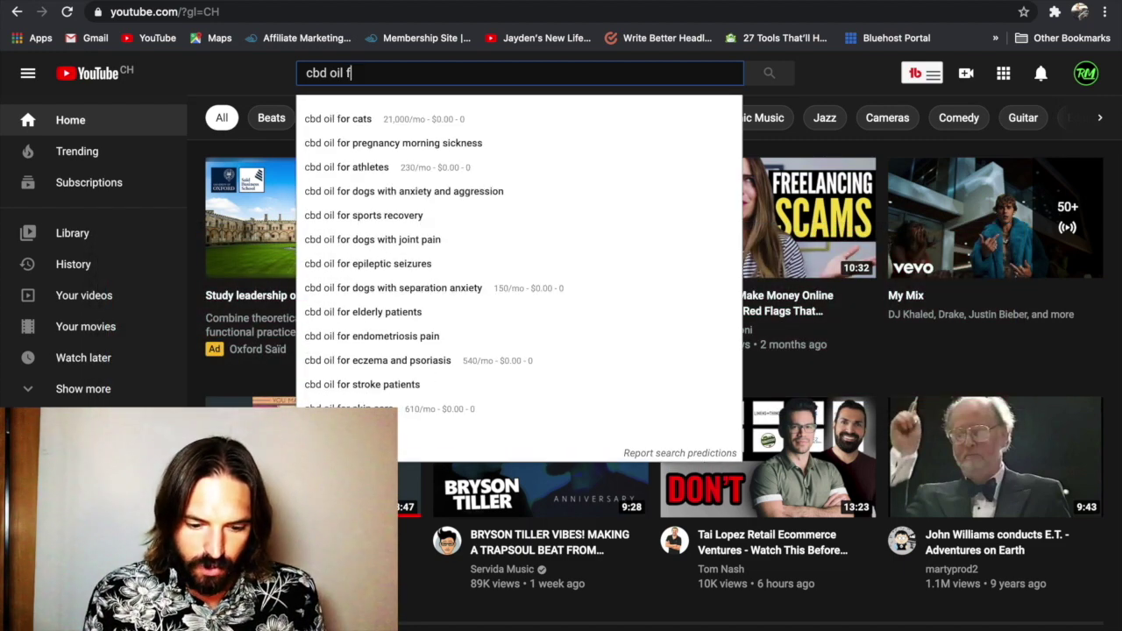
key("BackSpace")
type("g")
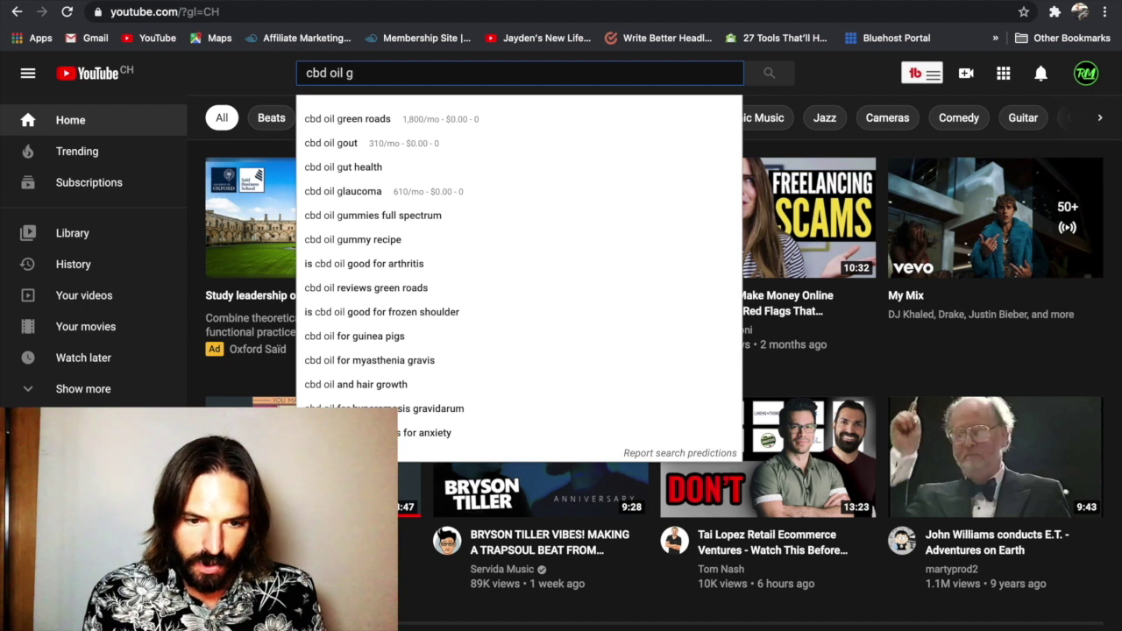
key("BackSpace")
type("h")
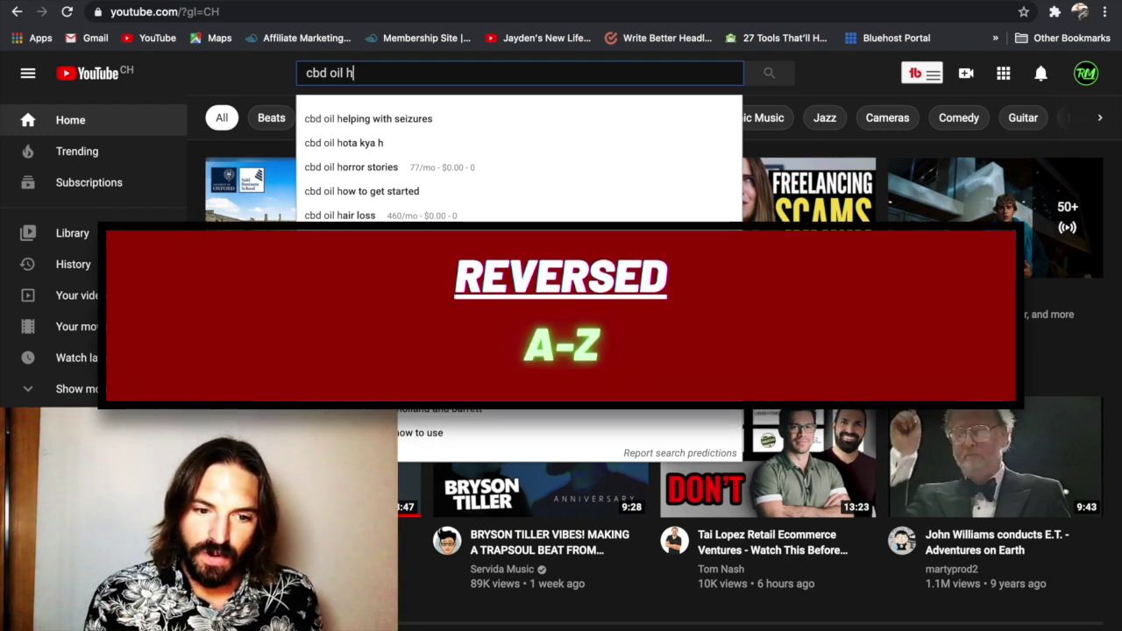
key("BackSpace")
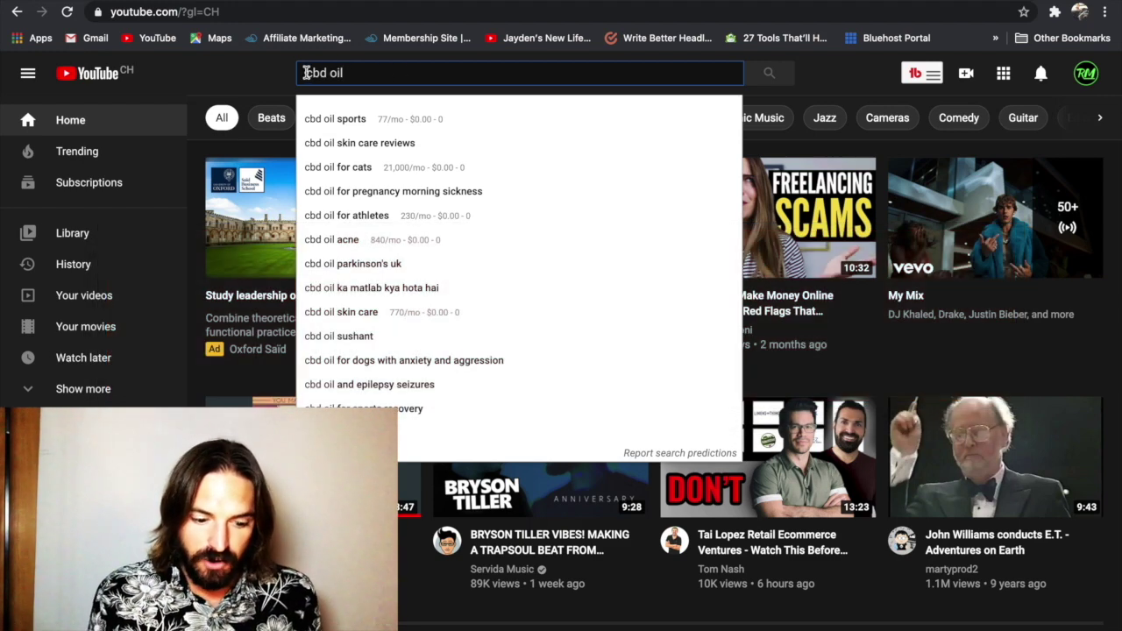
Look up search suggestions for "cbd oil" preceded in turn by the letters a, b and c.
left_click(306, 73)
type("a")
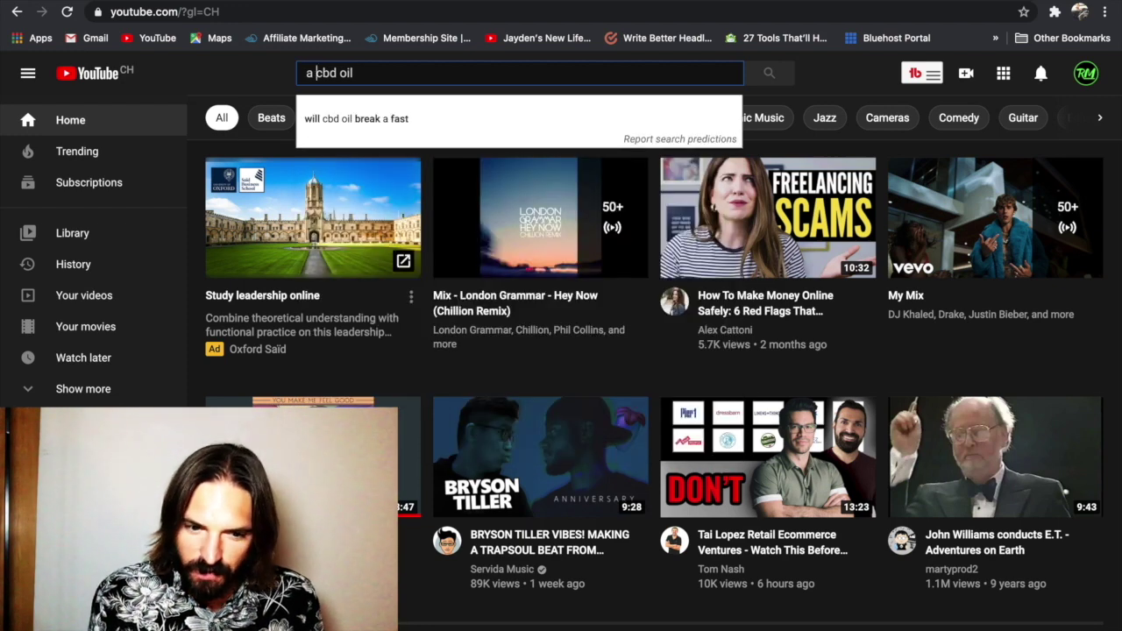
key("BackSpace")
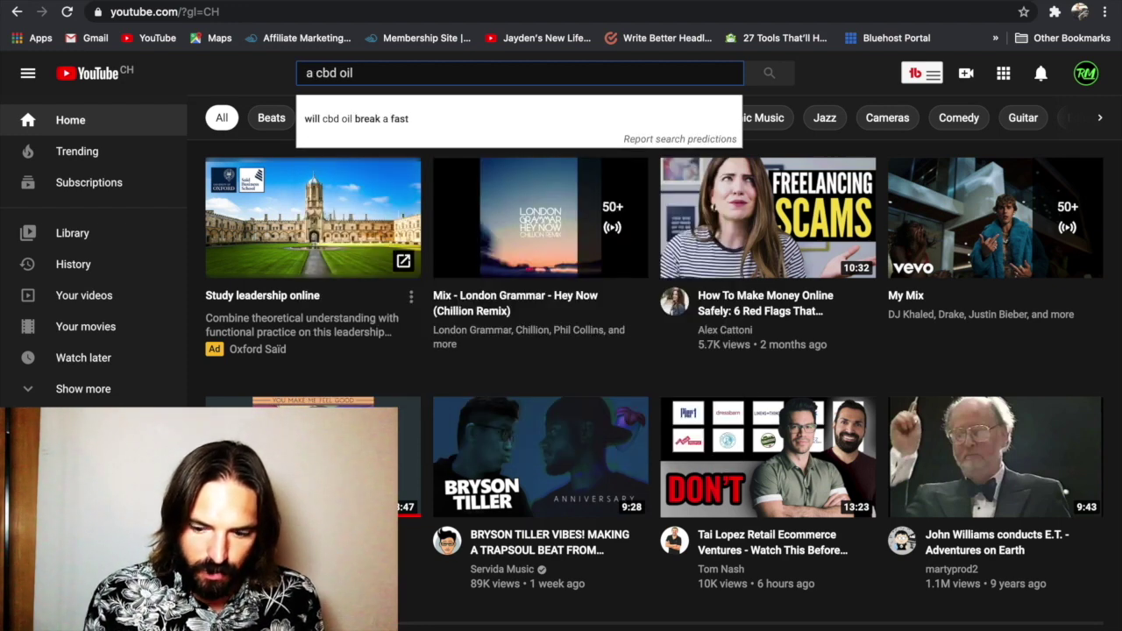
key("BackSpace")
key("BackSpace")
type("b")
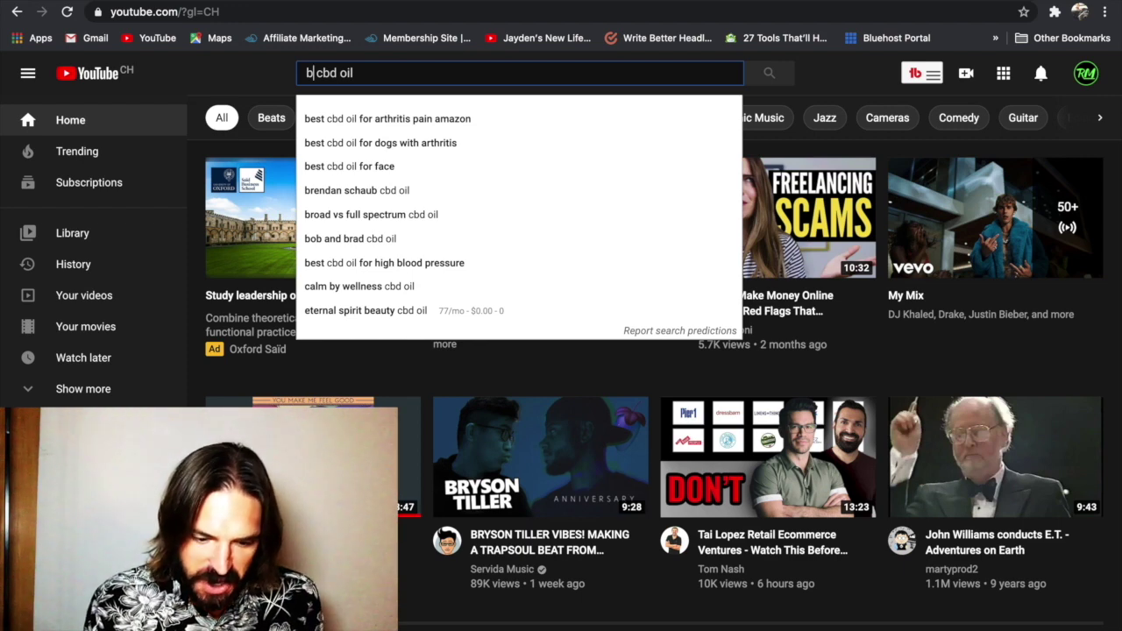
key("BackSpace")
type("c")
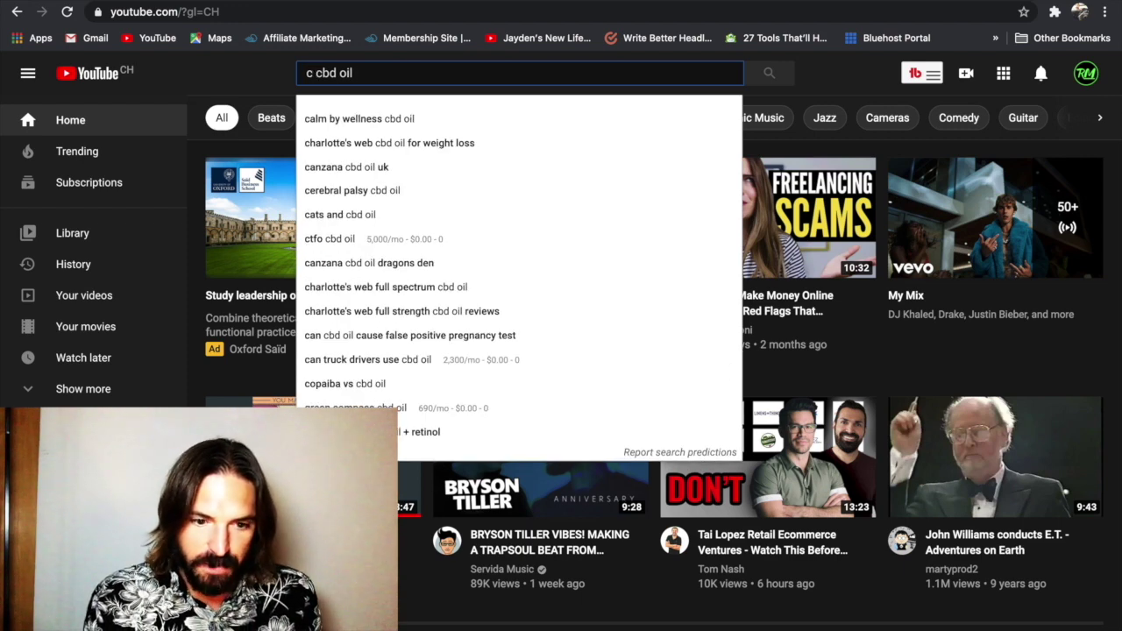
Look up search suggestions for "cbd oil" preceded in turn by the letters d, e and f.
key("BackSpace")
type("d")
key("BackSpace")
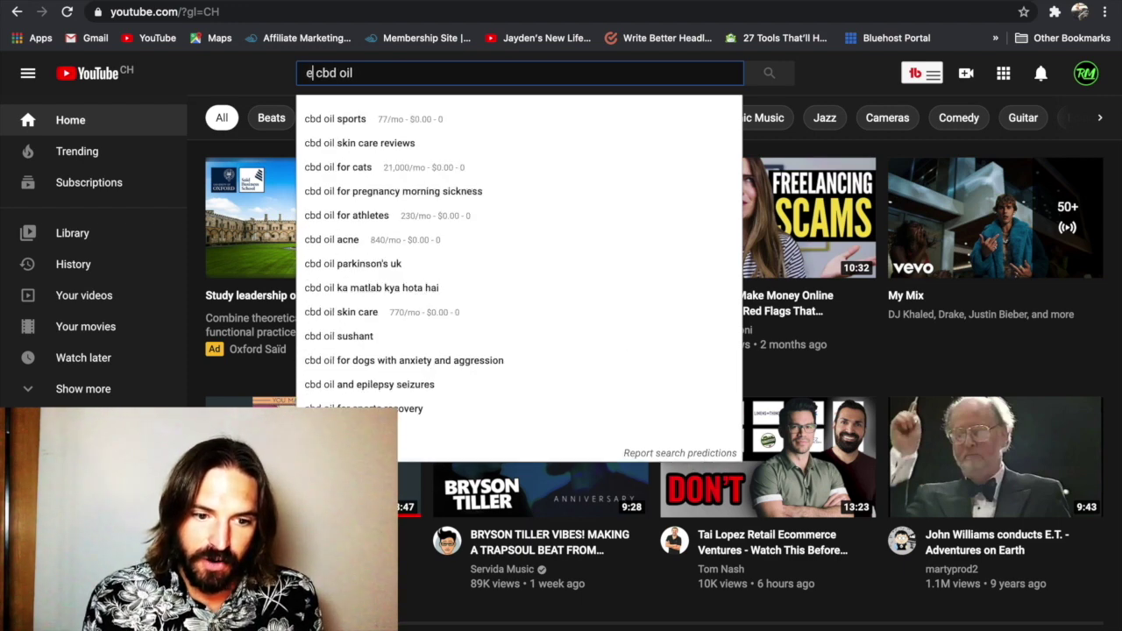
type("e")
key("BackSpace")
type("f")
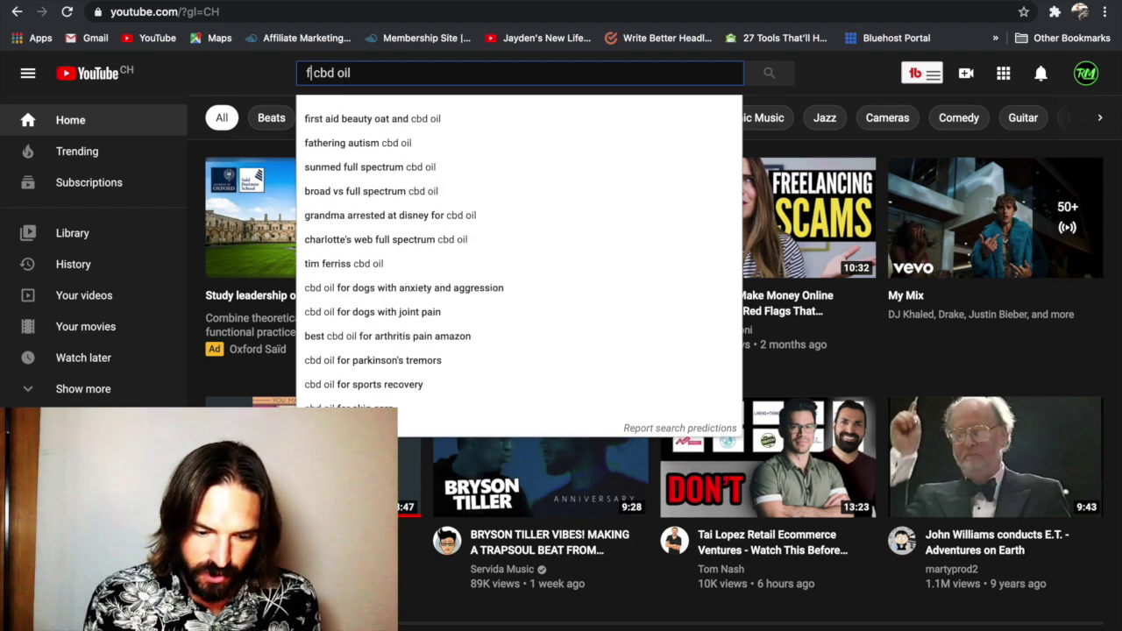
key("BackSpace")
Switch to Google and look up the search suggestions for "cbd oil" preceded by "what" and by "where".
type("googl")
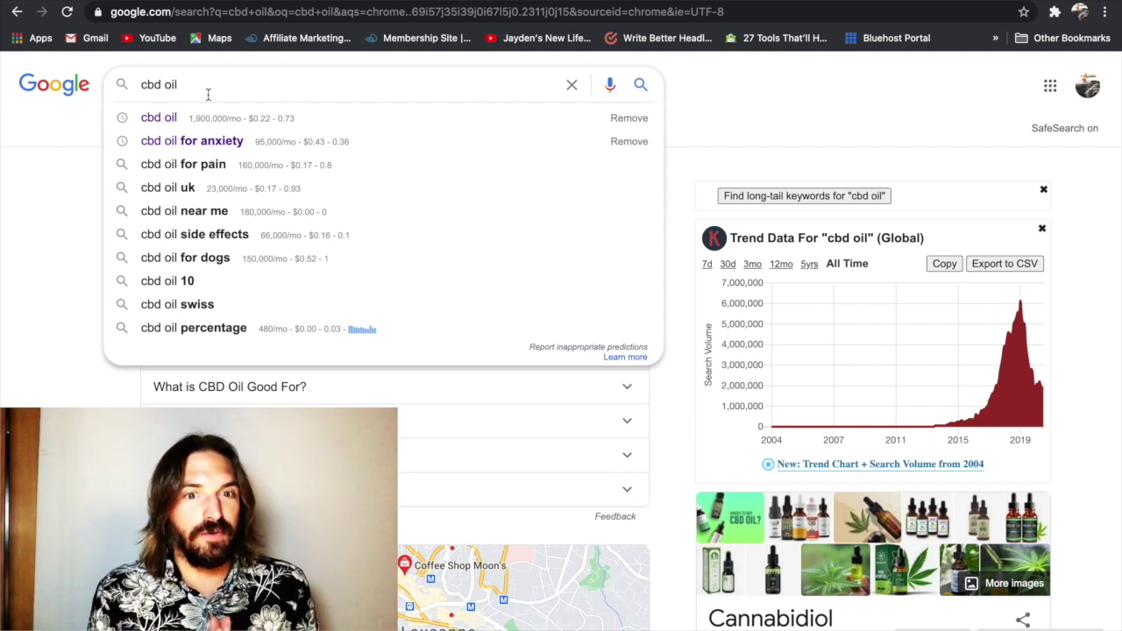
left_click(141, 85)
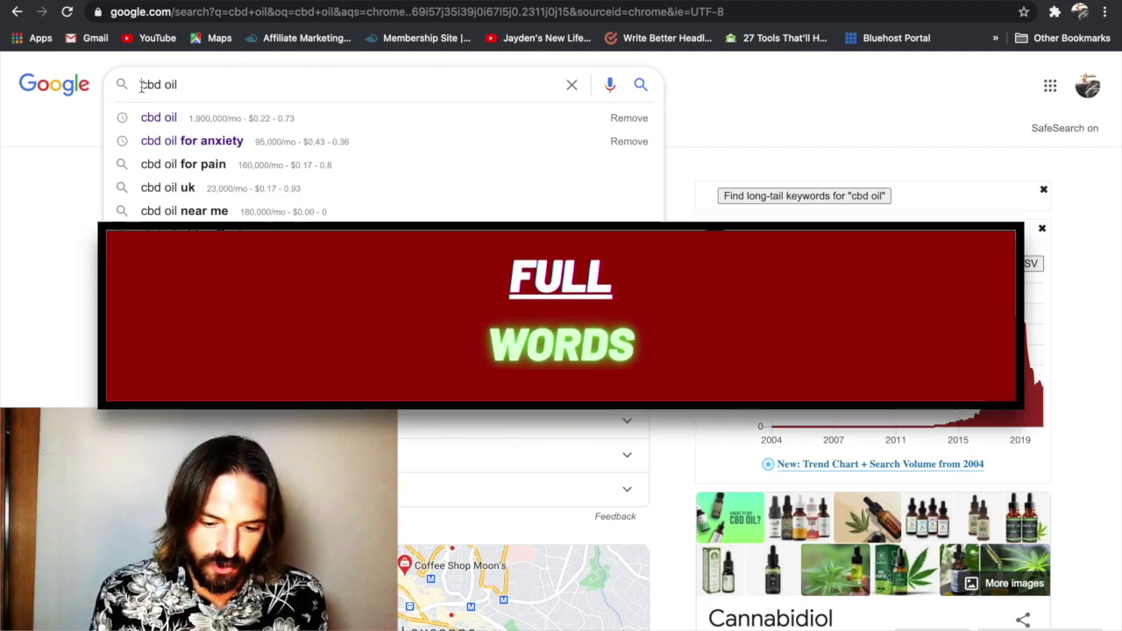
type("what")
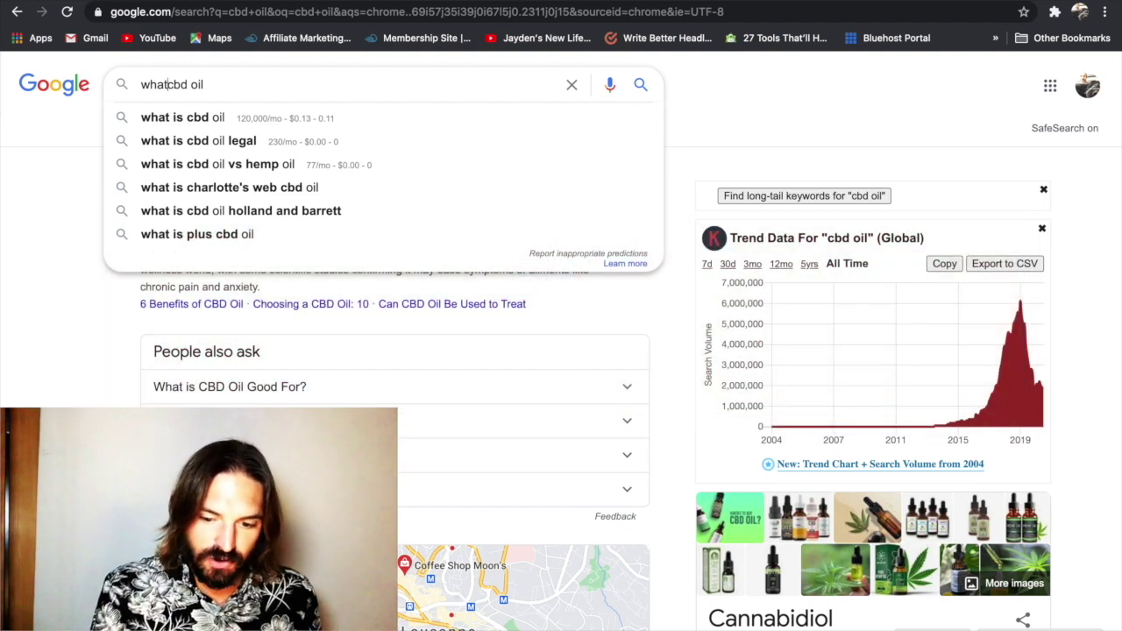
key("BackSpace")
key("BackSpace")
type("er")
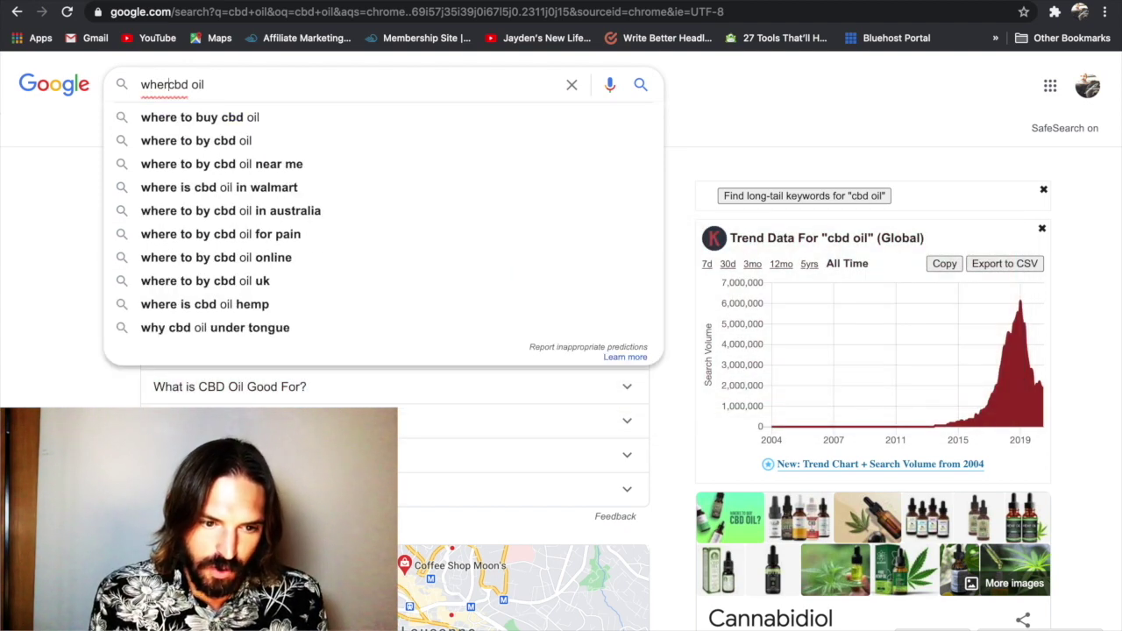
type("e")
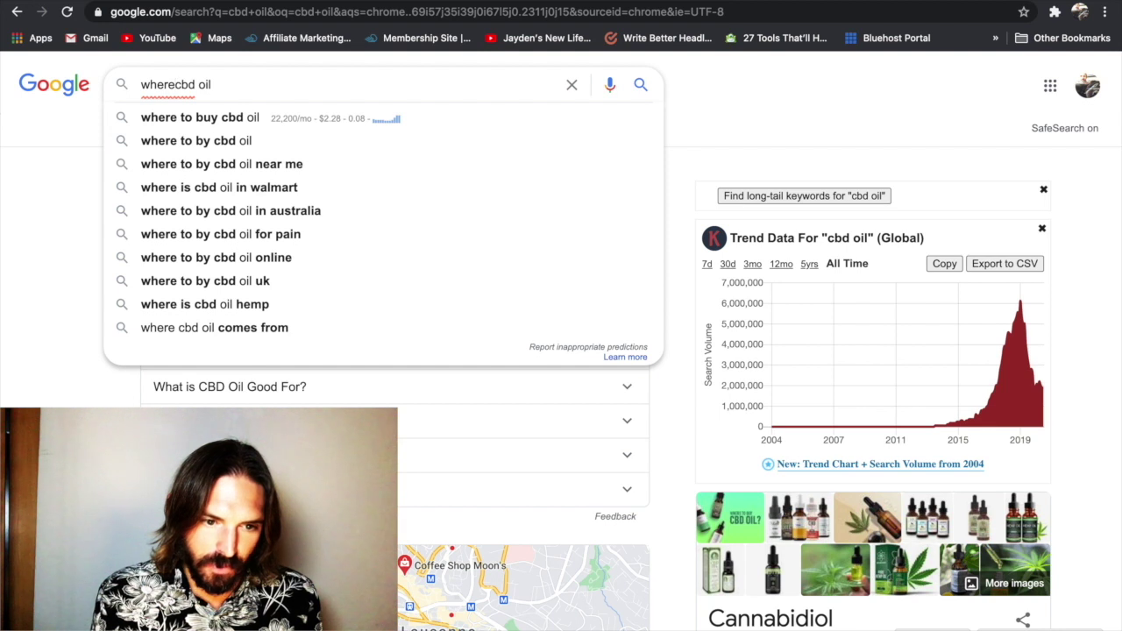
Look up the search suggestions for "cbd oil" preceded by "why" and by "who".
key("BackSpace")
key("BackSpace")
key("BackSpace")
type("y")
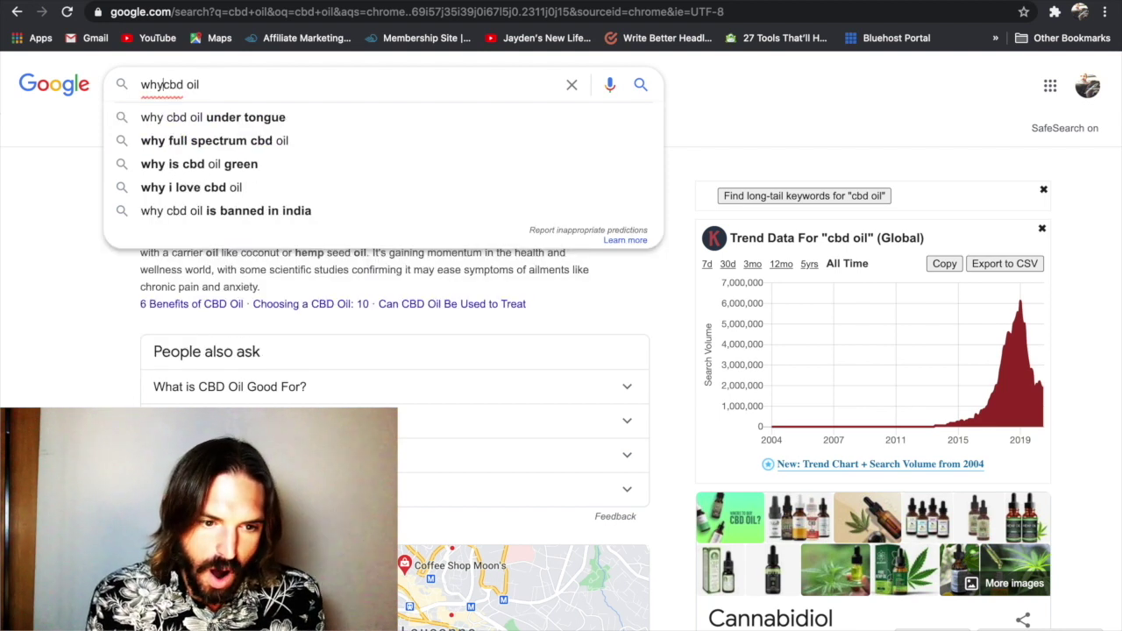
key("BackSpace")
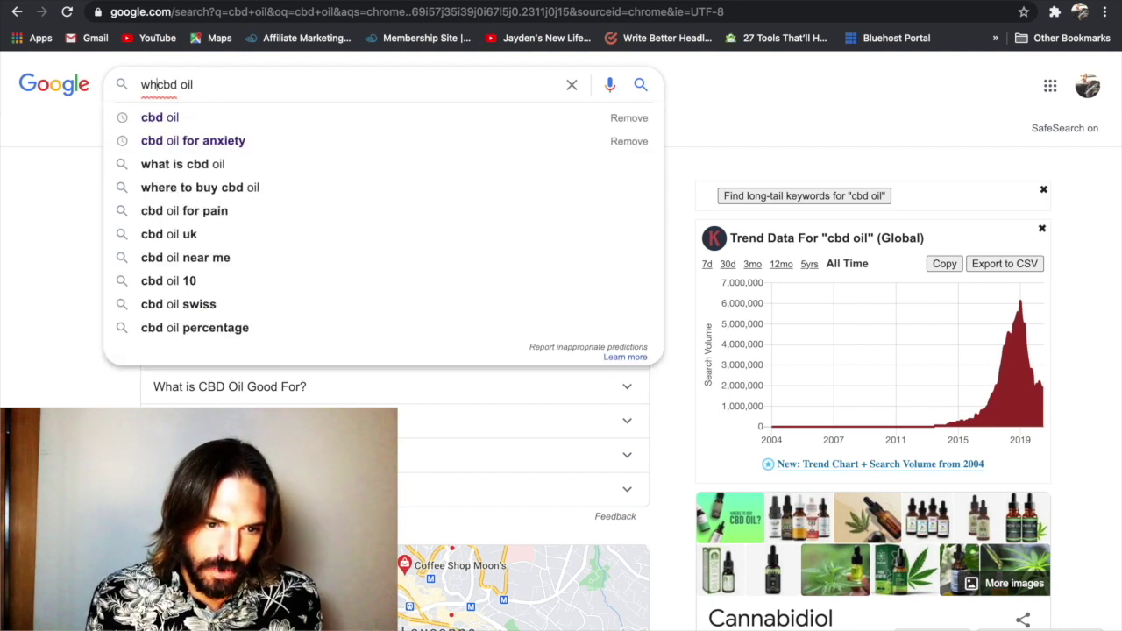
key("BackSpace")
type("ho")
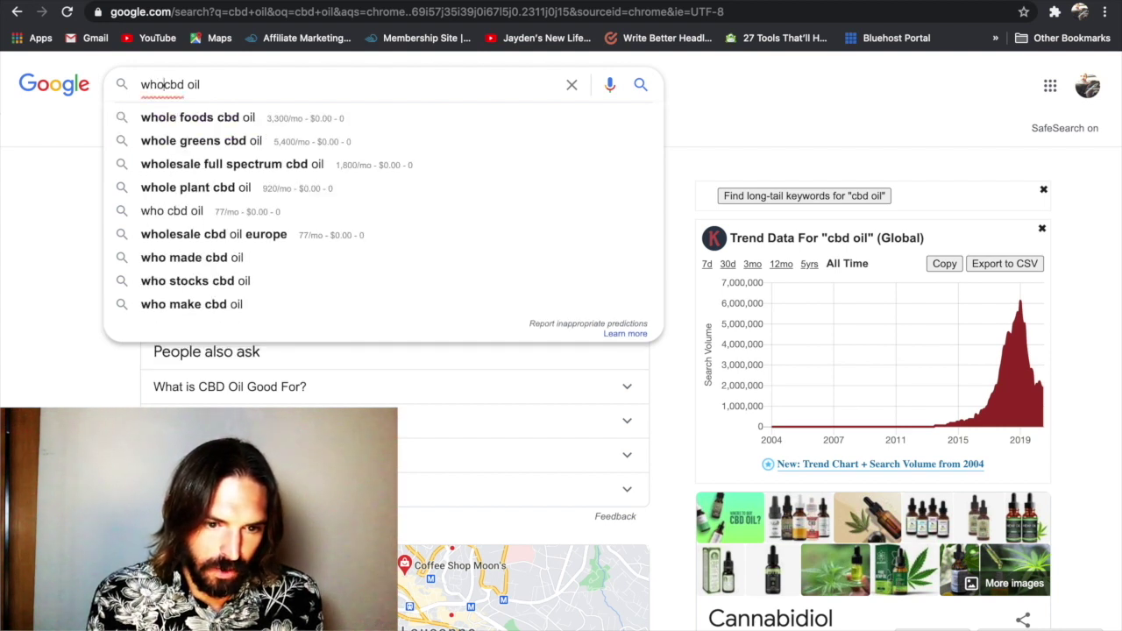
Look up the search suggestions for "cbd oil" preceded by "how", and restore the plain "cbd oil" query.
key("BackSpace")
key("BackSpace")
key("BackSpace")
type("how")
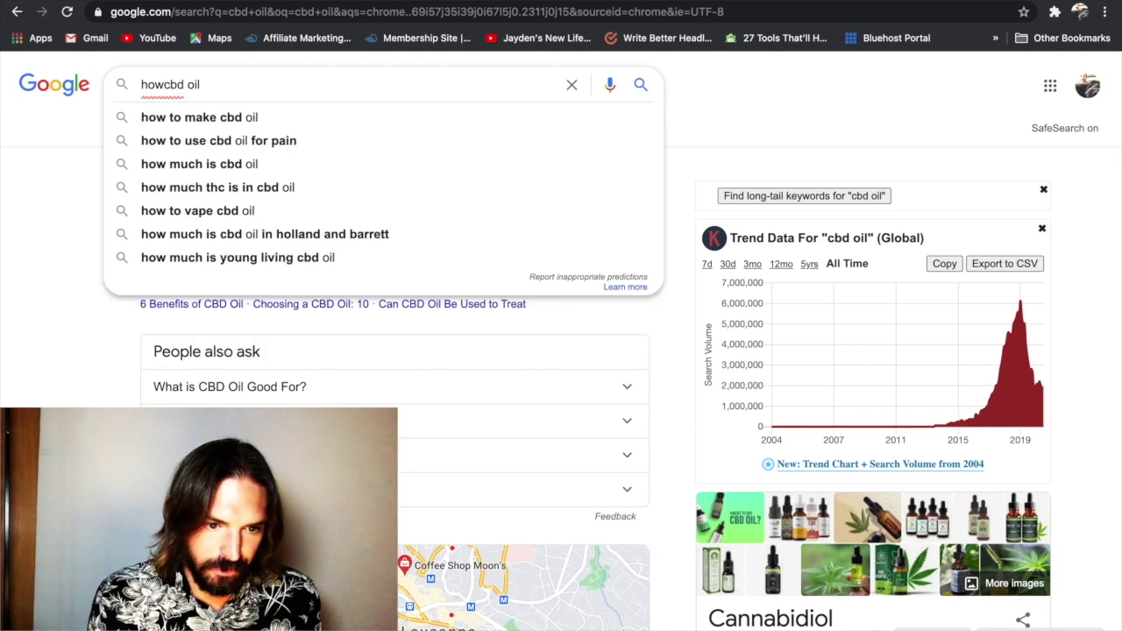
key("BackSpace")
key("BackSpace")
key("BackSpace")
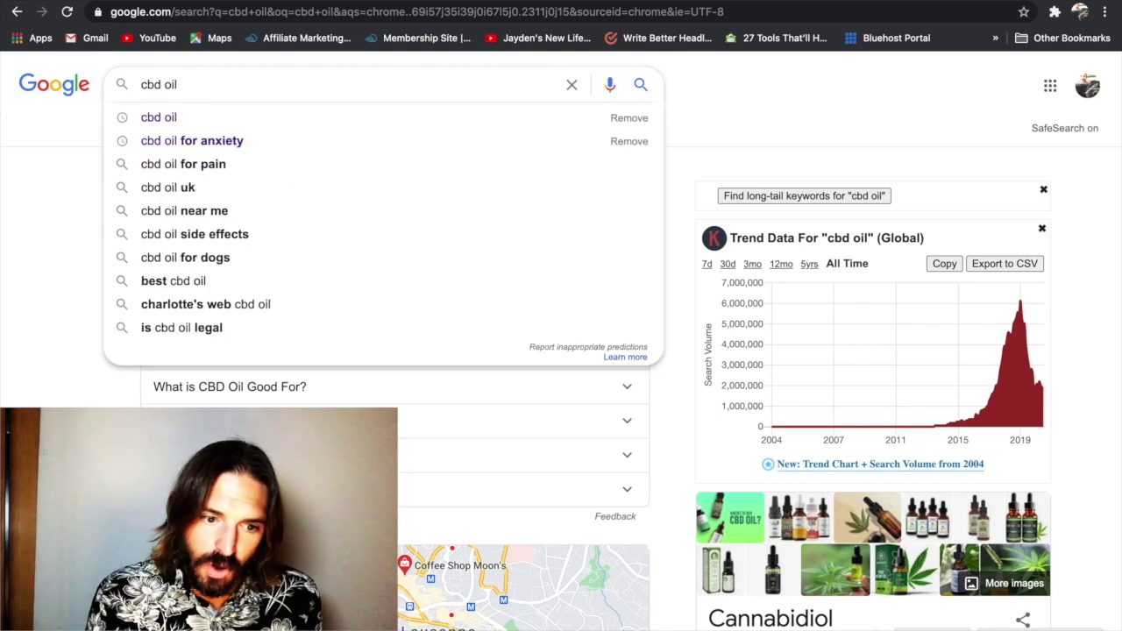
Look up the search suggestions for "cbd oil" followed by "and", and remove the added word.
left_click(184, 86)
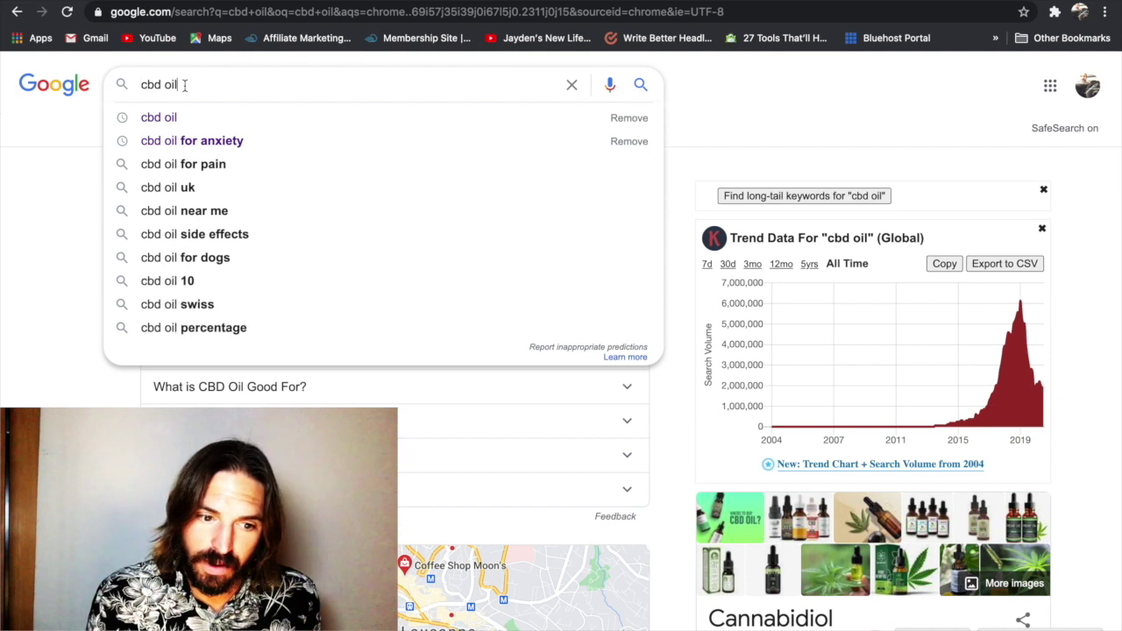
type("and")
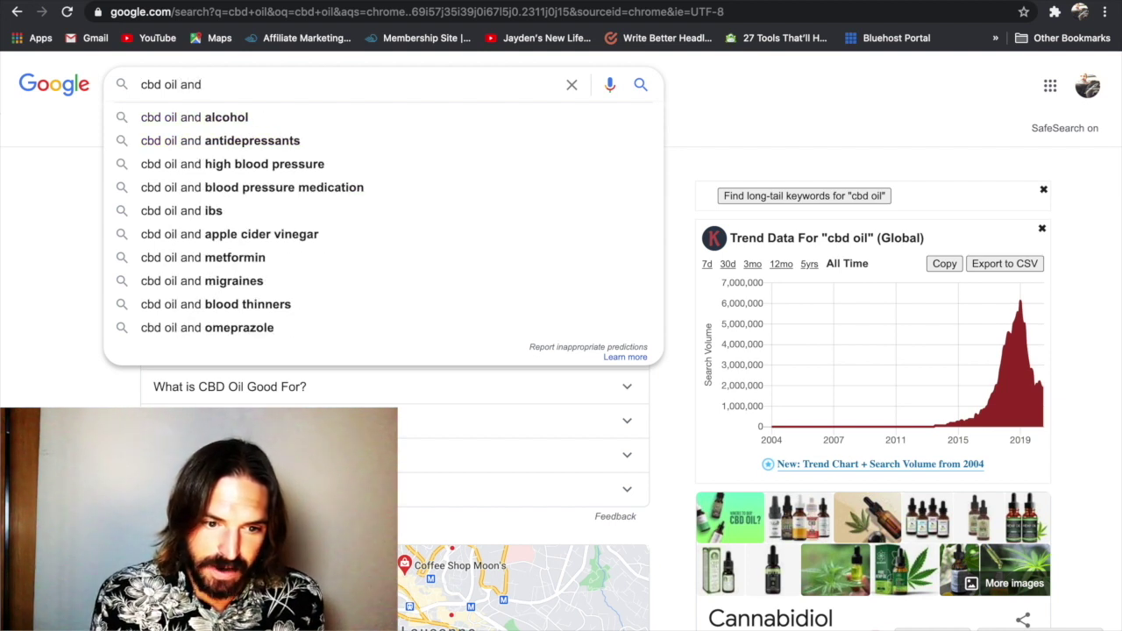
key("BackSpace")
key("BackSpace")
key("BackSpace")
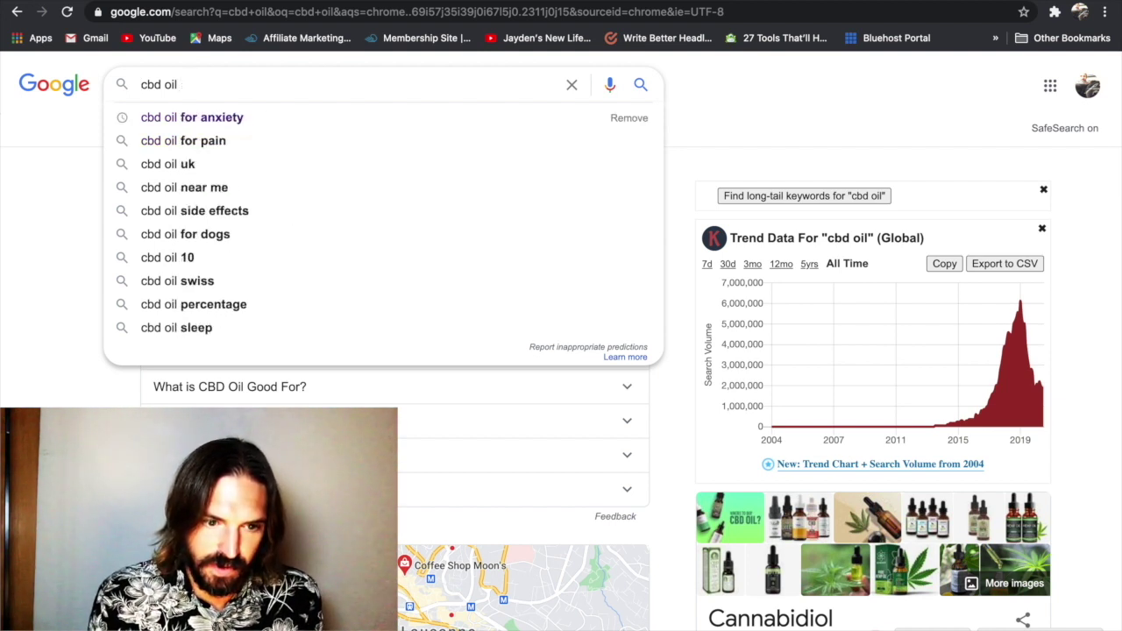
Look up the search suggestions for "cbd oil" followed in turn by "as", "ask" and "for".
type("as")
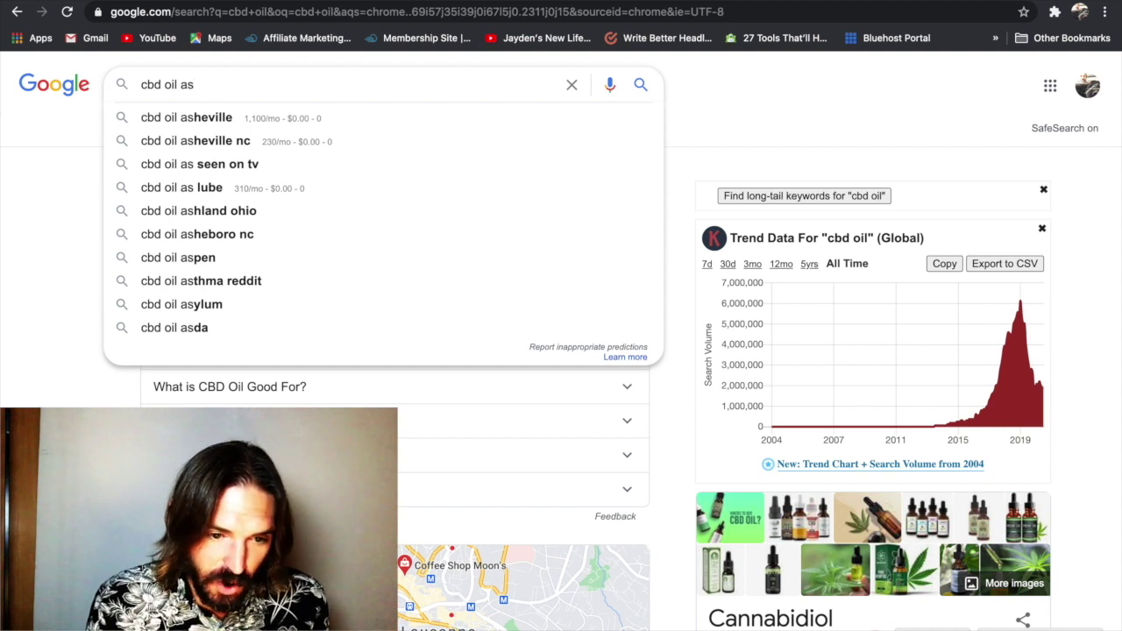
key("BackSpace")
type("sk")
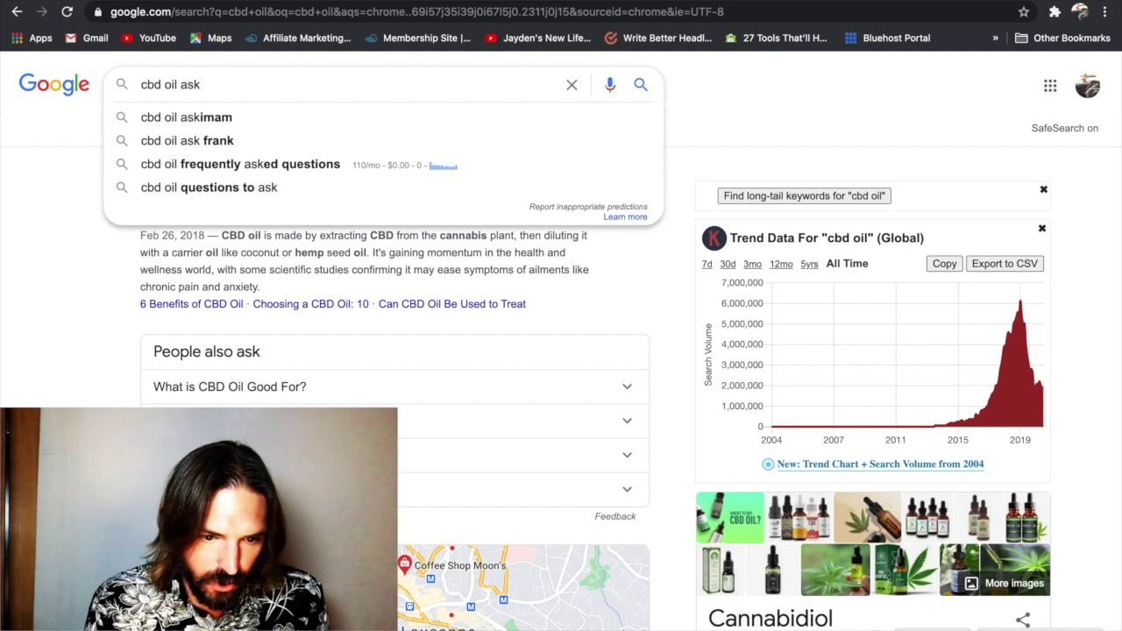
key("BackSpace")
key("BackSpace")
key("BackSpace")
key("BackSpace")
type("for")
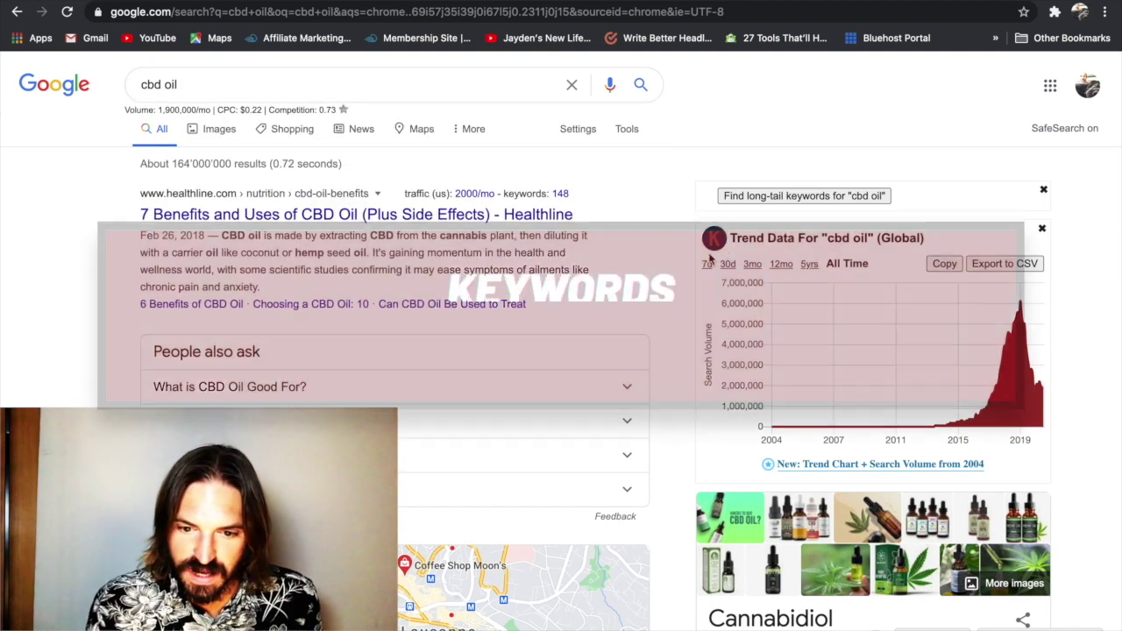
Open the Keywords Everywhere extension and highlight the remaining credits line.
left_click(1053, 15)
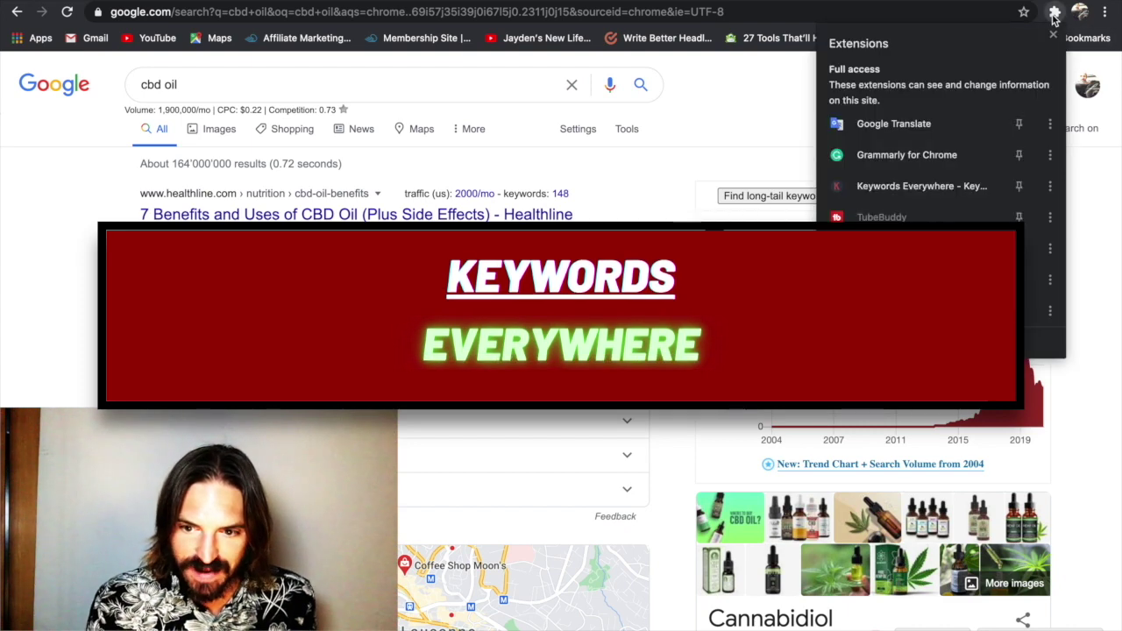
left_click(930, 189)
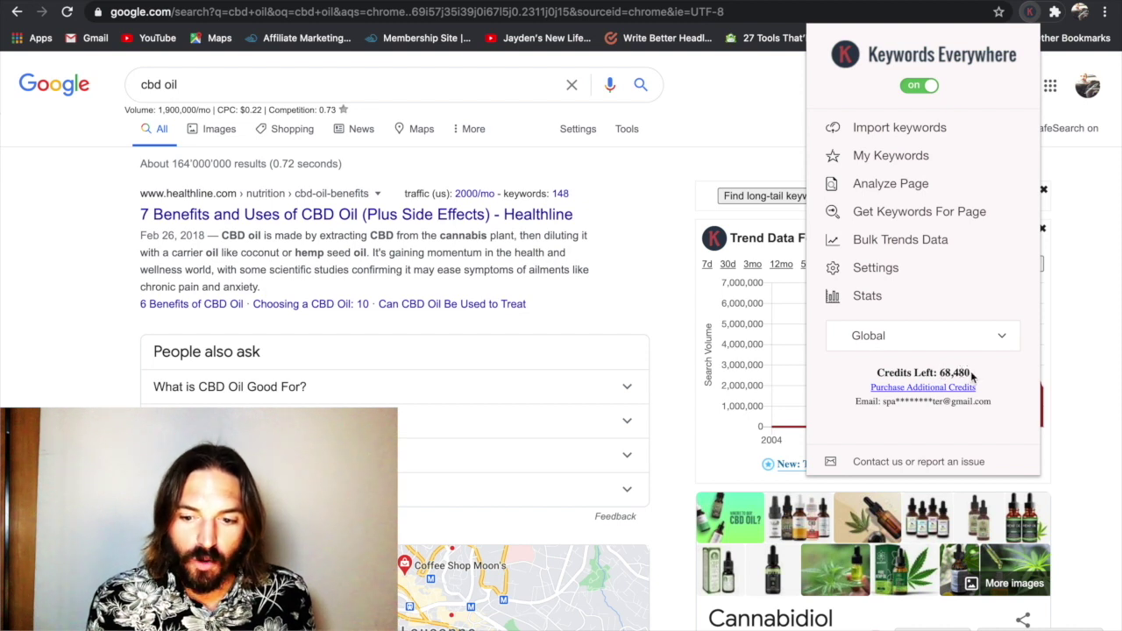
left_click_drag(971, 372, 879, 375)
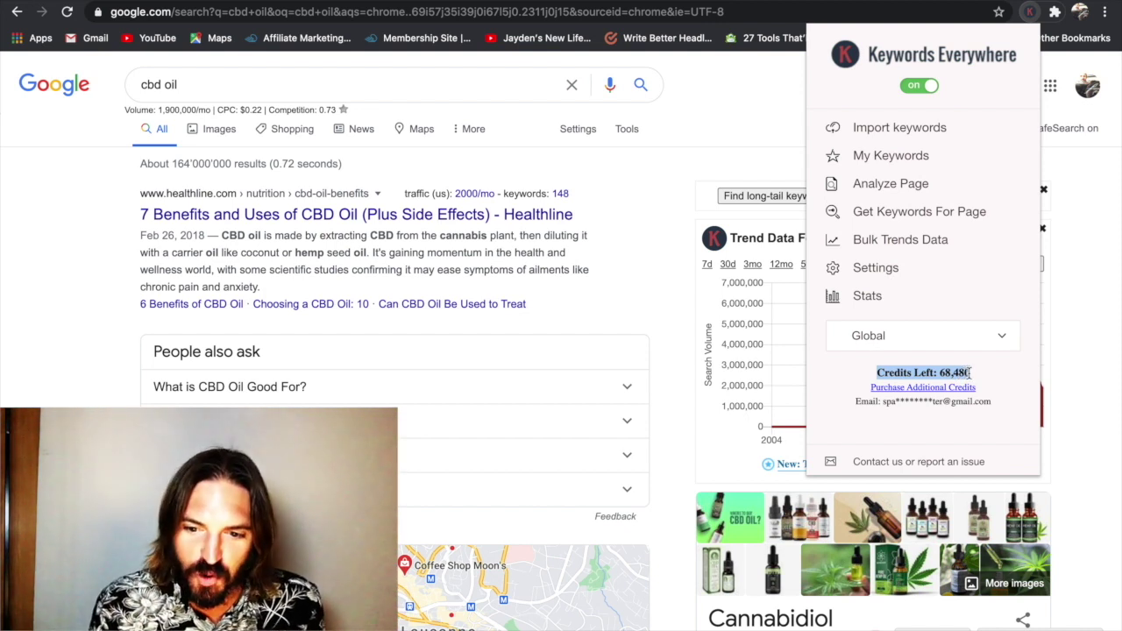
Close the Keywords Everywhere popup, then find long-tail keywords for "cbd oil" and look through the keyword list.
left_click(969, 373)
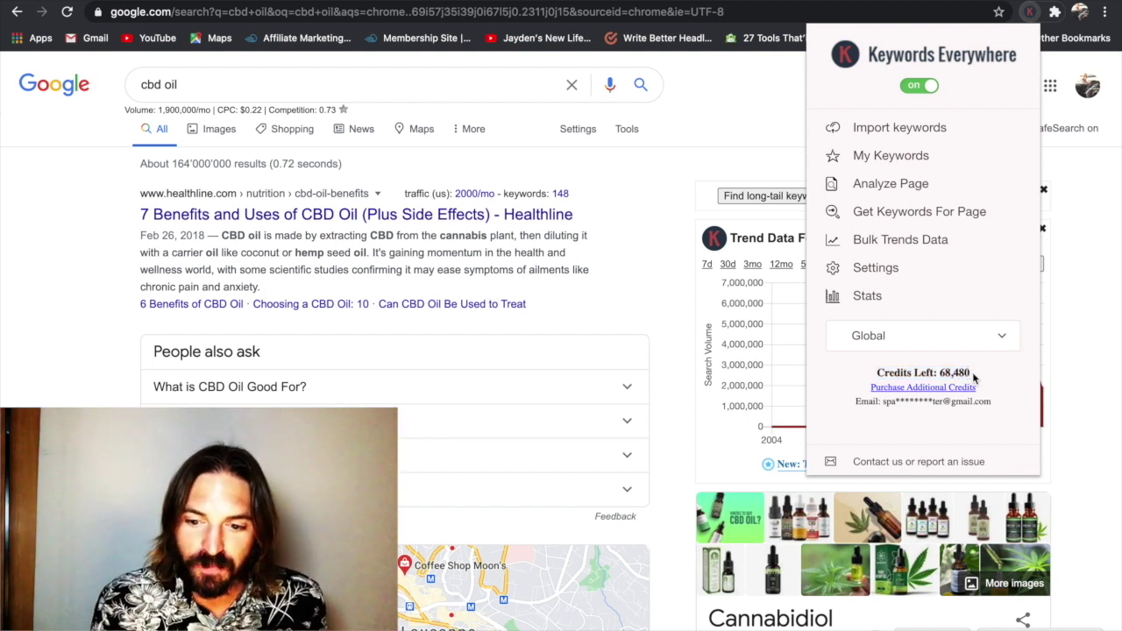
left_click(678, 238)
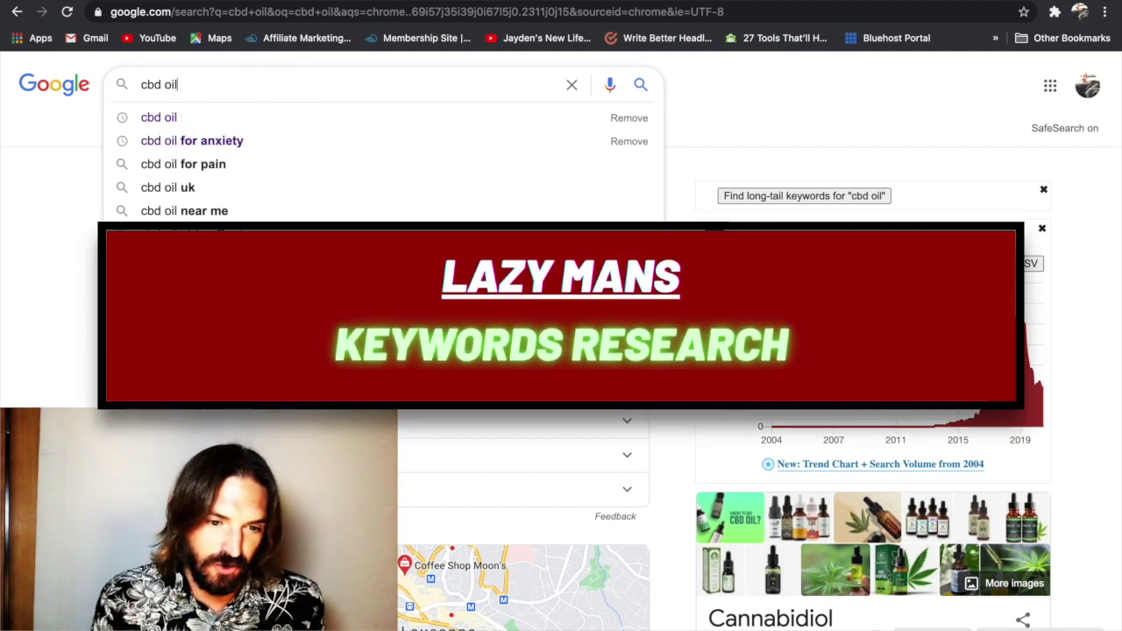
left_click(689, 180)
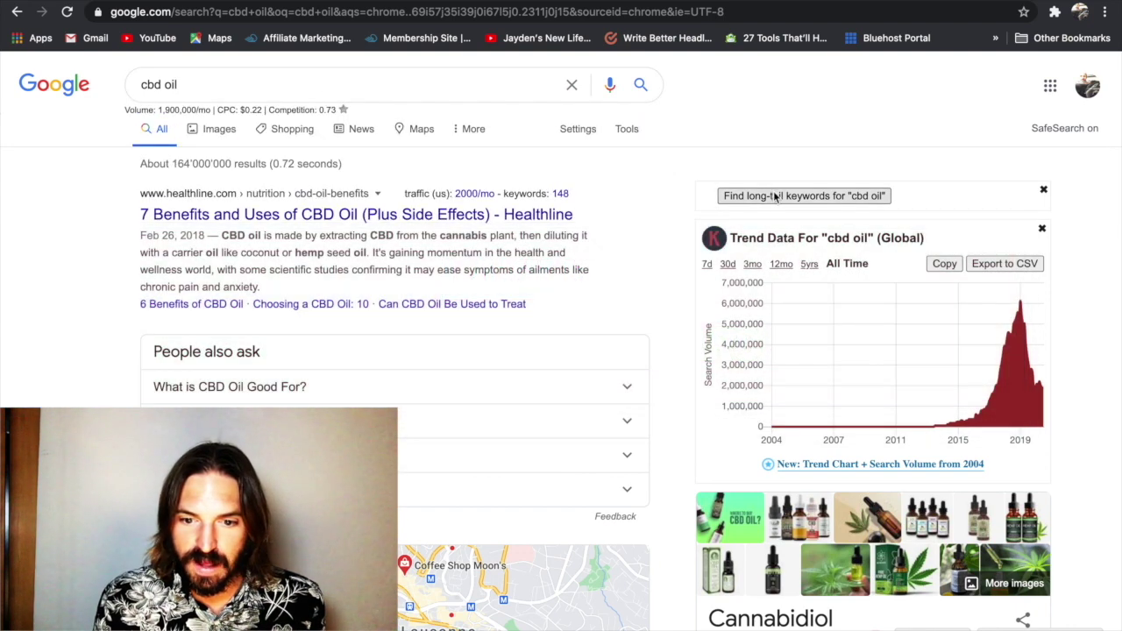
left_click(825, 195)
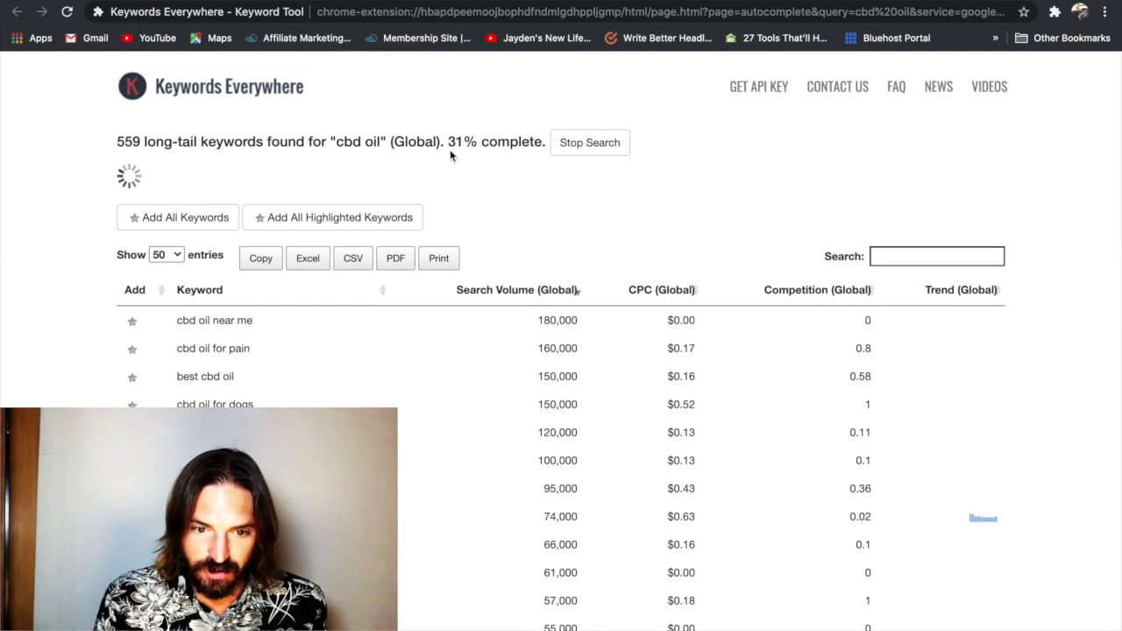
scroll(526, 508, "down", 3)
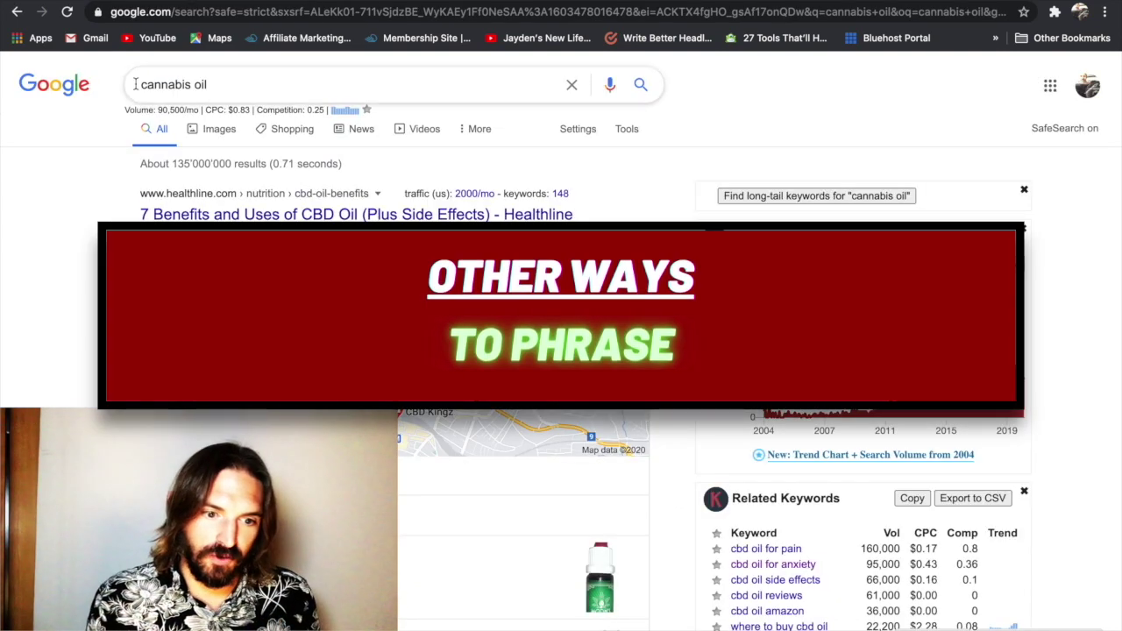
Look up the search suggestions for "cannabis oil" followed in turn by the letters "a" and "b", and close the suggestions.
left_click_drag(139, 85, 222, 89)
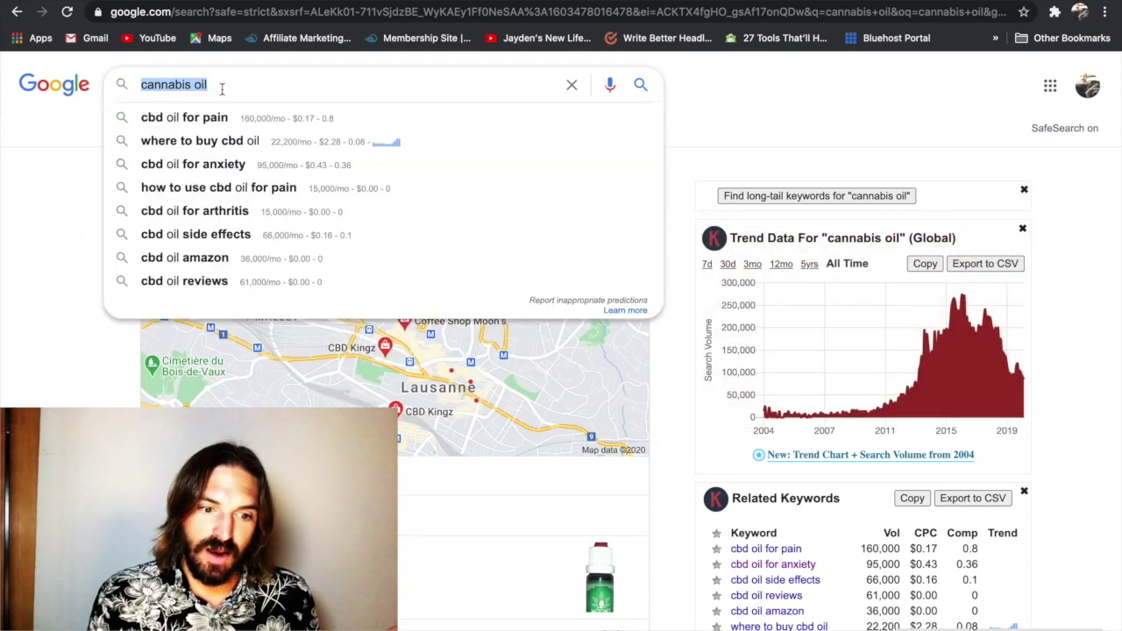
left_click(222, 89)
type("a")
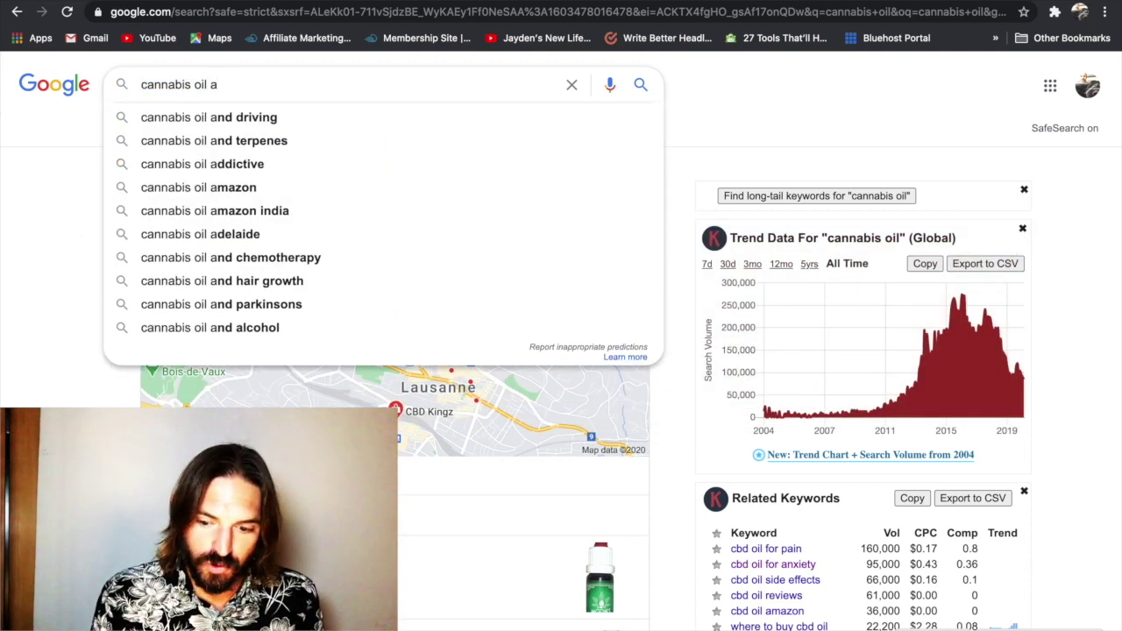
key("BackSpace")
type("b")
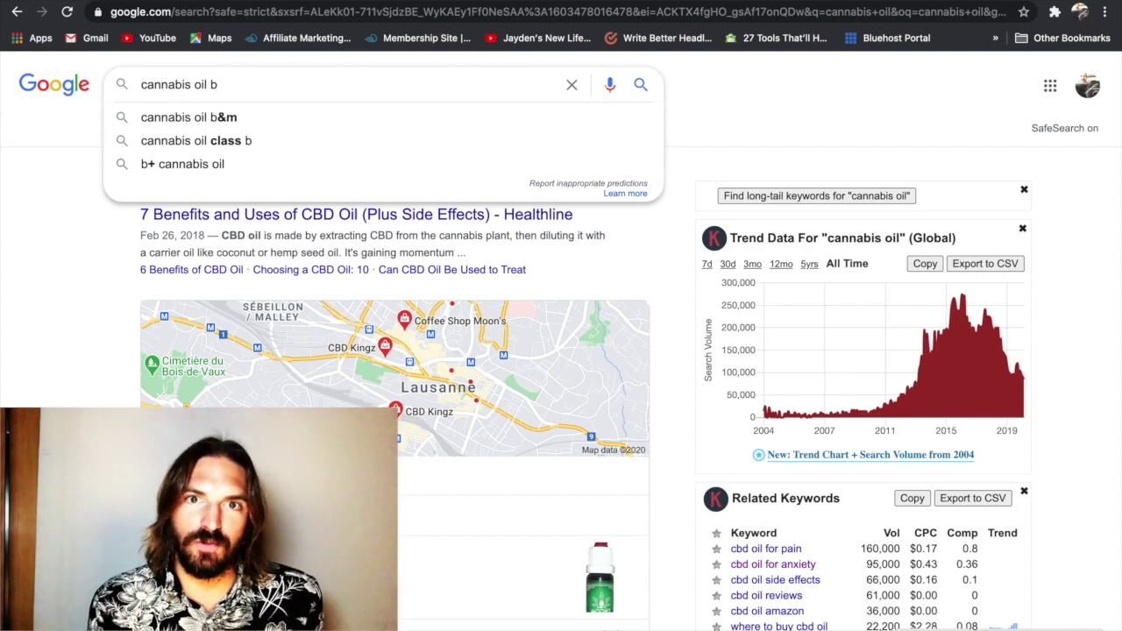
left_click(677, 203)
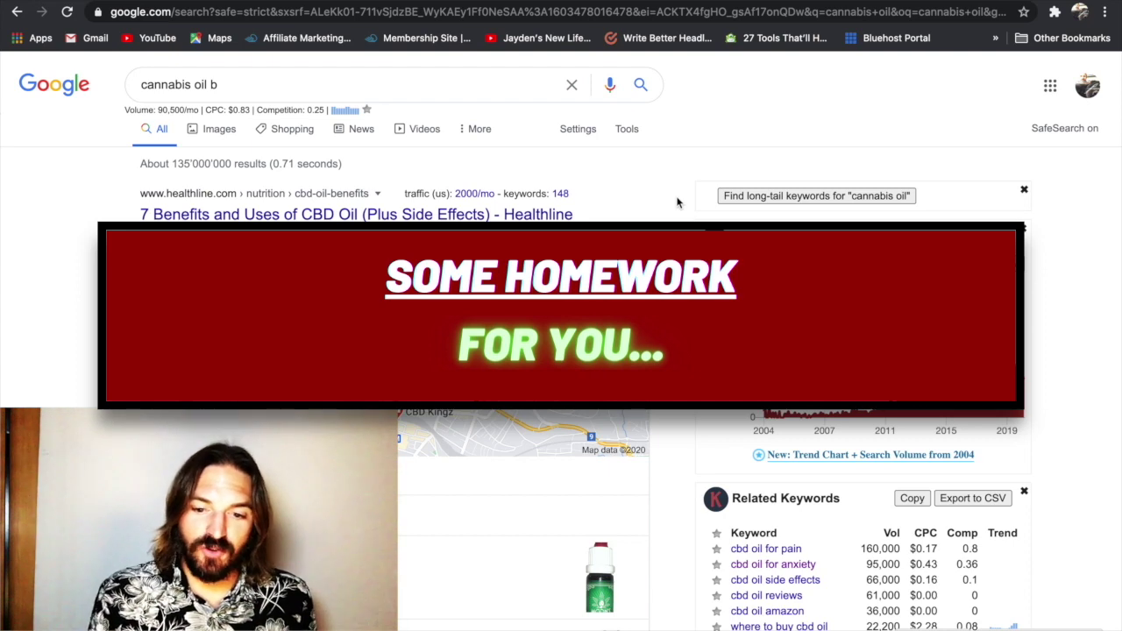